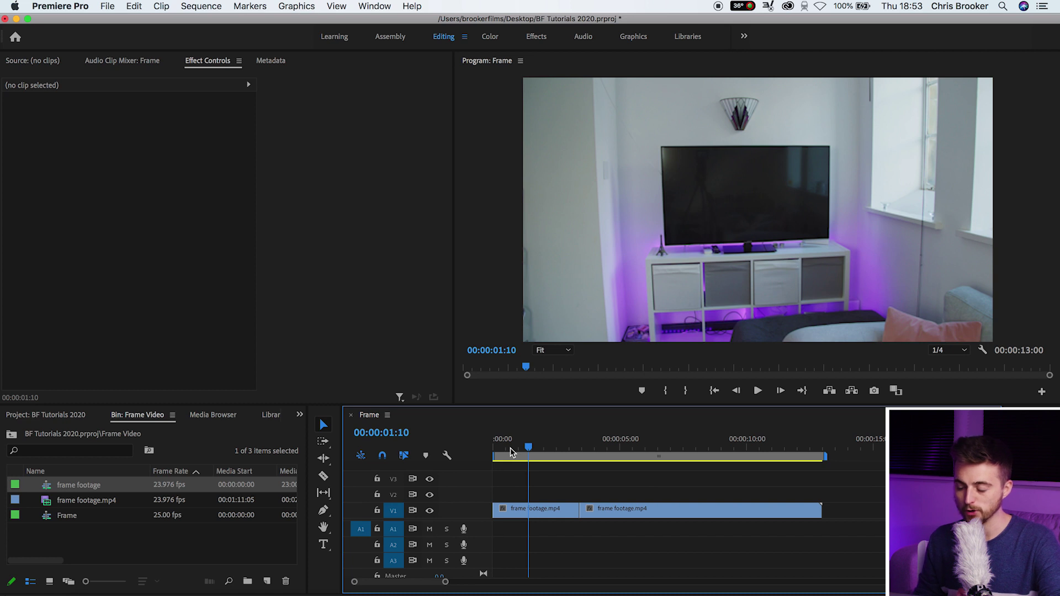
Move the held-canvas clip onto V2 above the empty-room clip at 00:00, then zoom the timeline in
drag(510, 448, 632, 439)
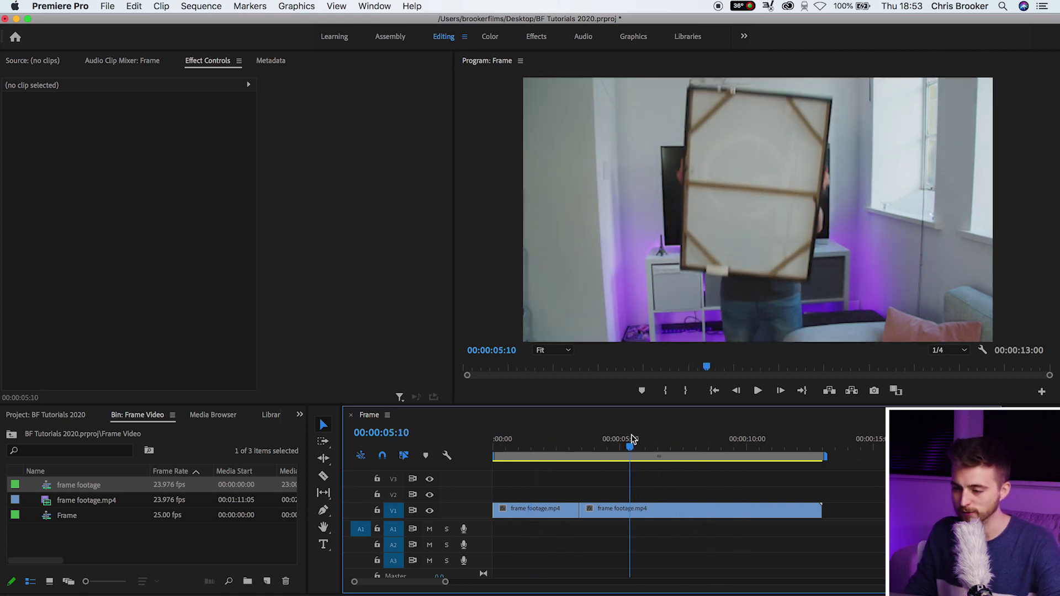
click(645, 518)
drag(645, 518, 549, 499)
key(Home)
key(=)
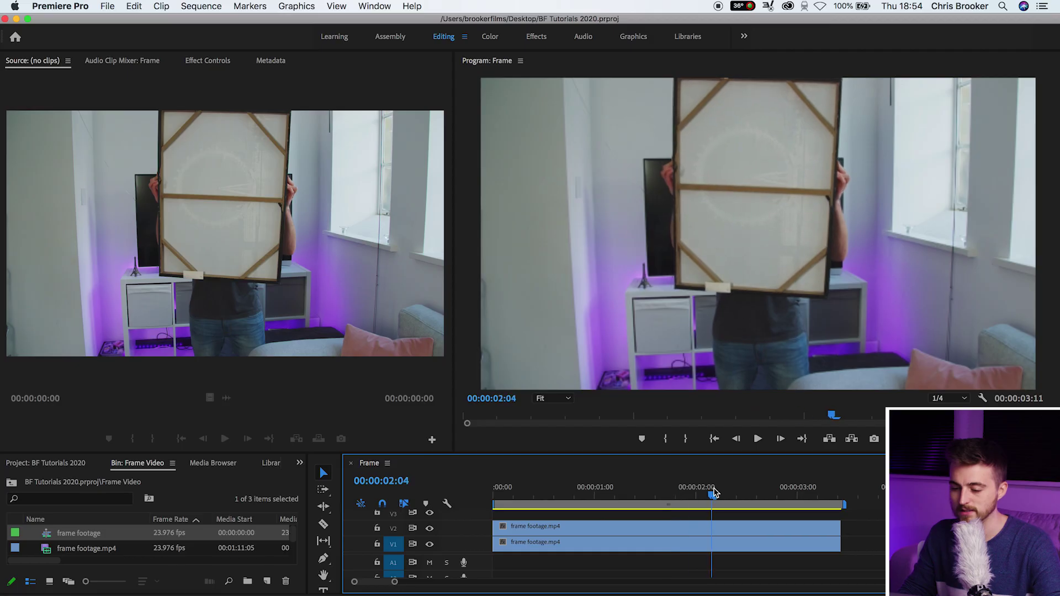
On the V2 clip's Opacity, draw a free-draw bezier mask around the held canvas's corners
drag(710, 488, 678, 485)
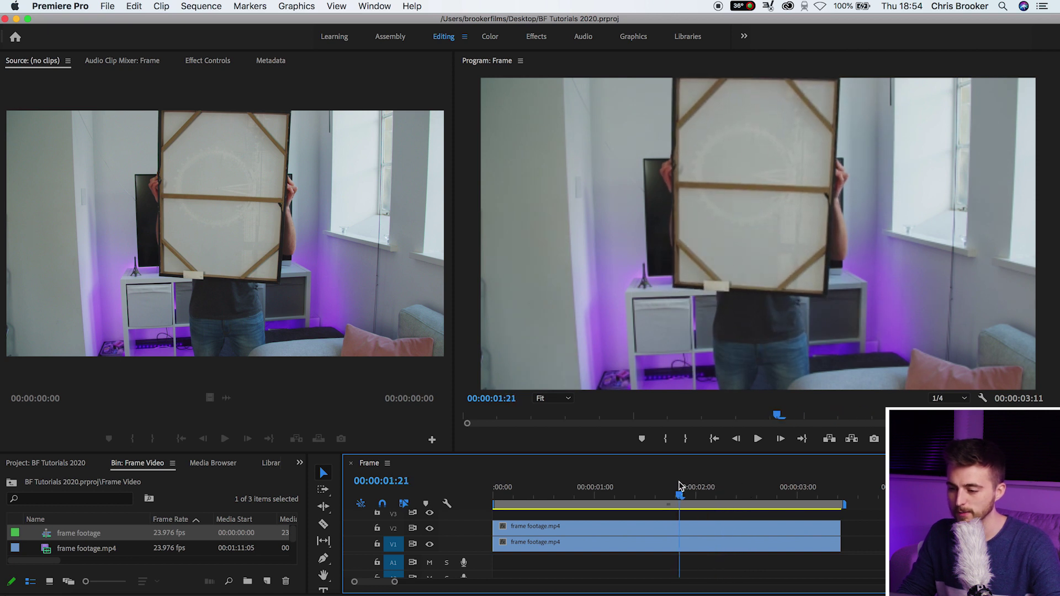
click(584, 529)
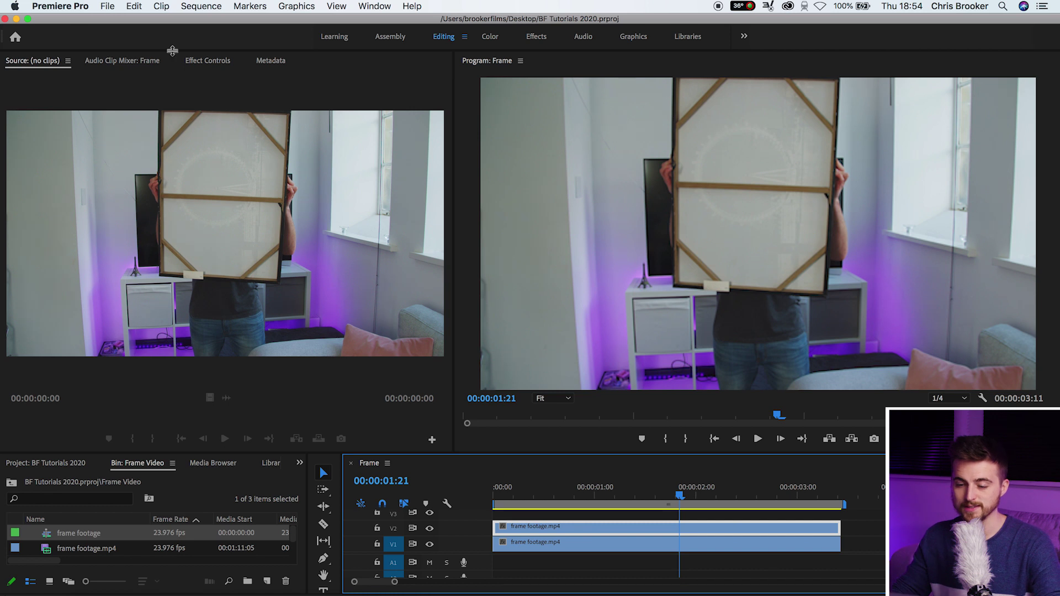
click(212, 64)
click(35, 220)
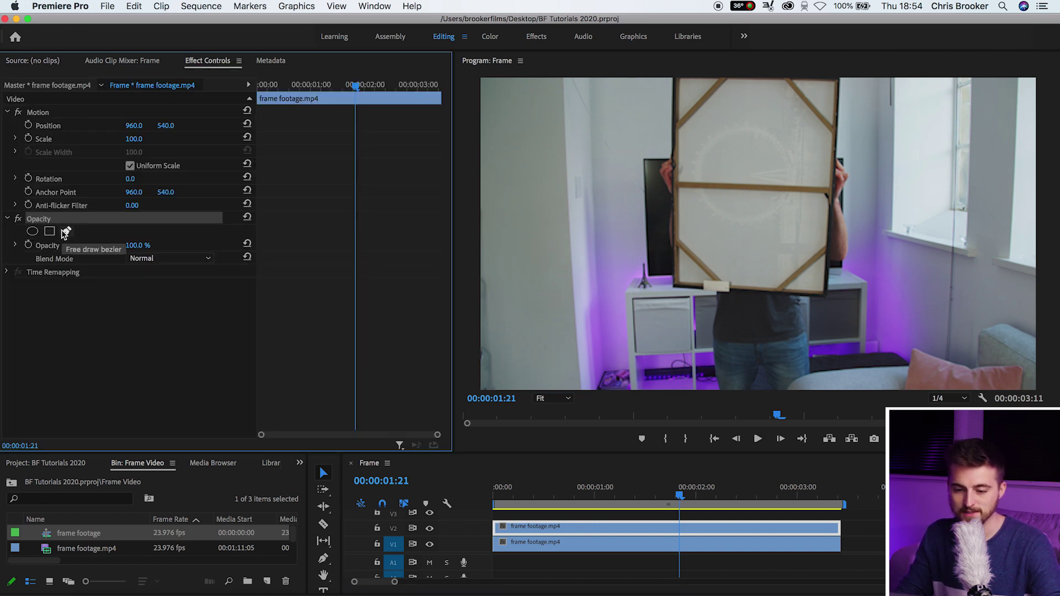
click(65, 232)
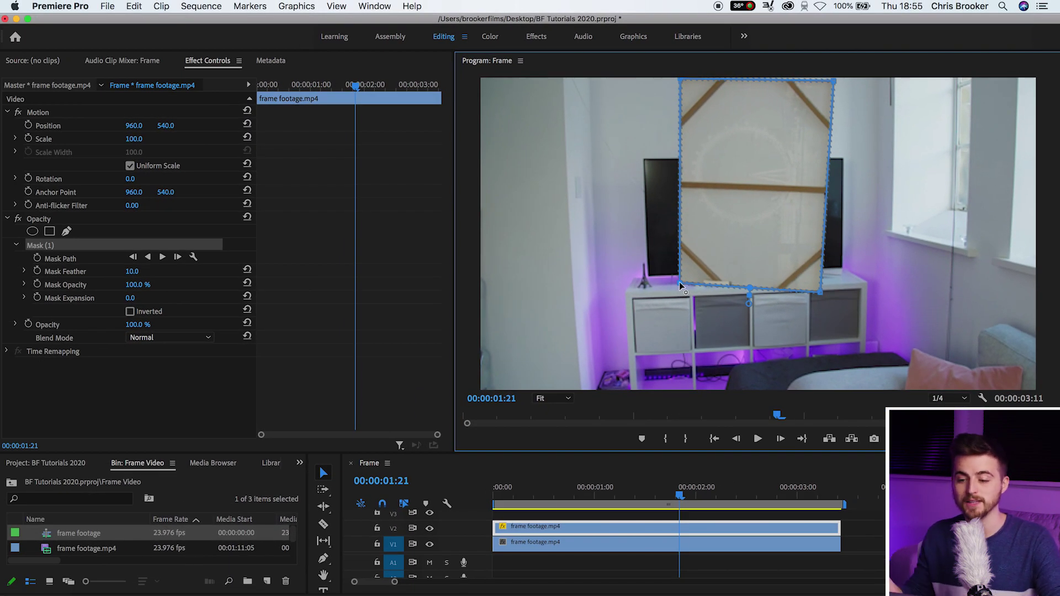
Invert Mask (1) so the empty room shows through the canvas
click(49, 247)
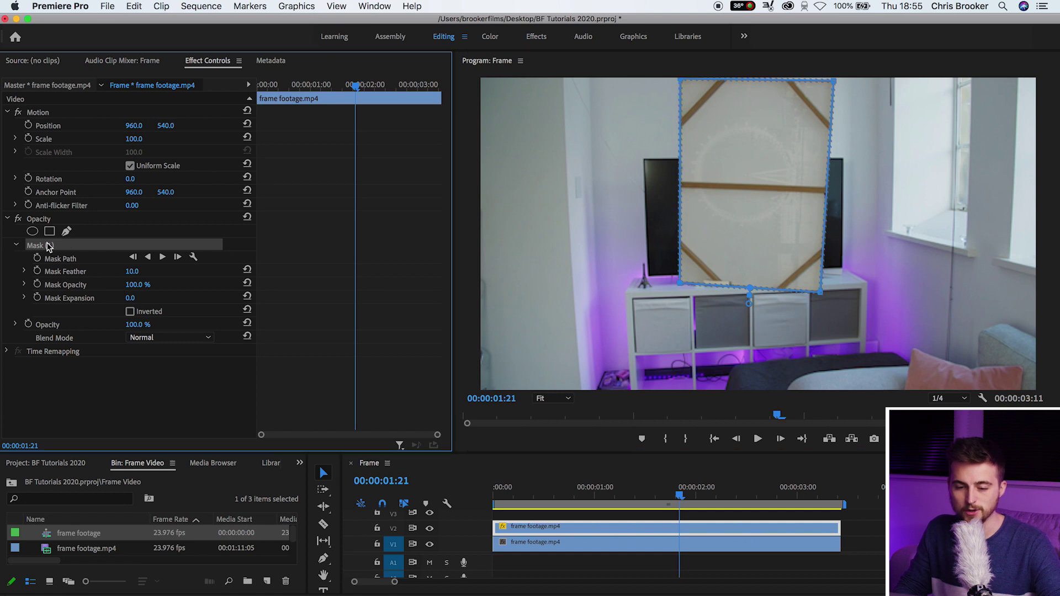
click(130, 312)
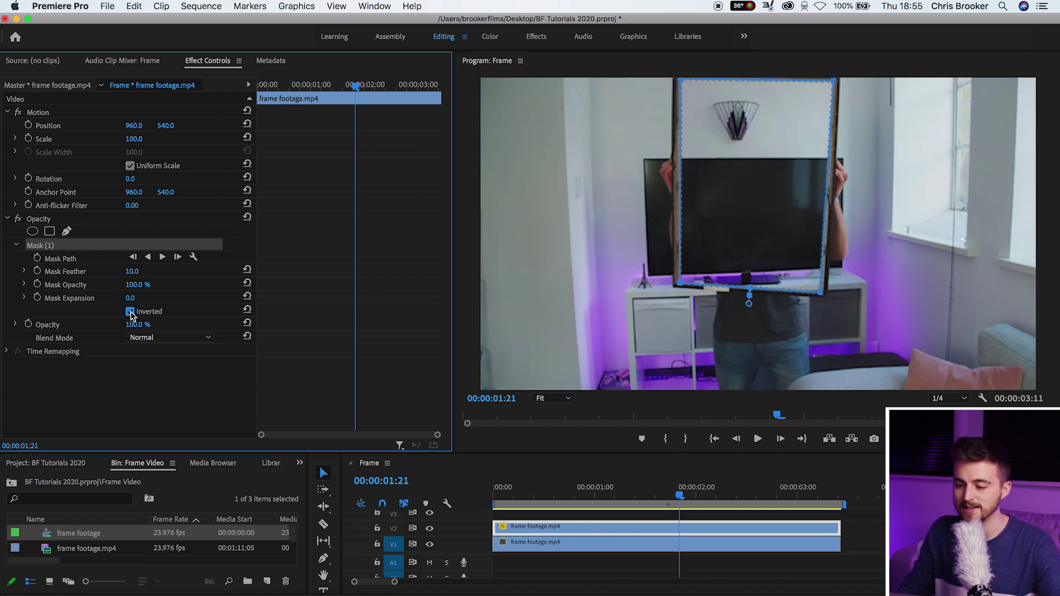
click(607, 569)
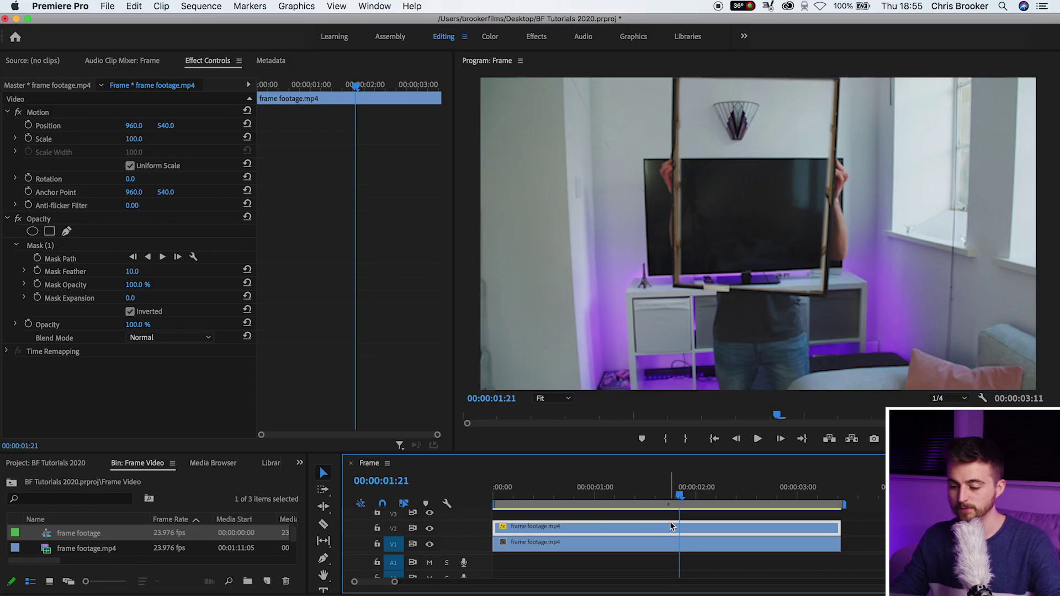
Keyframe the Mask Path, then move the mask onto the lowered canvas at 02:15
click(37, 258)
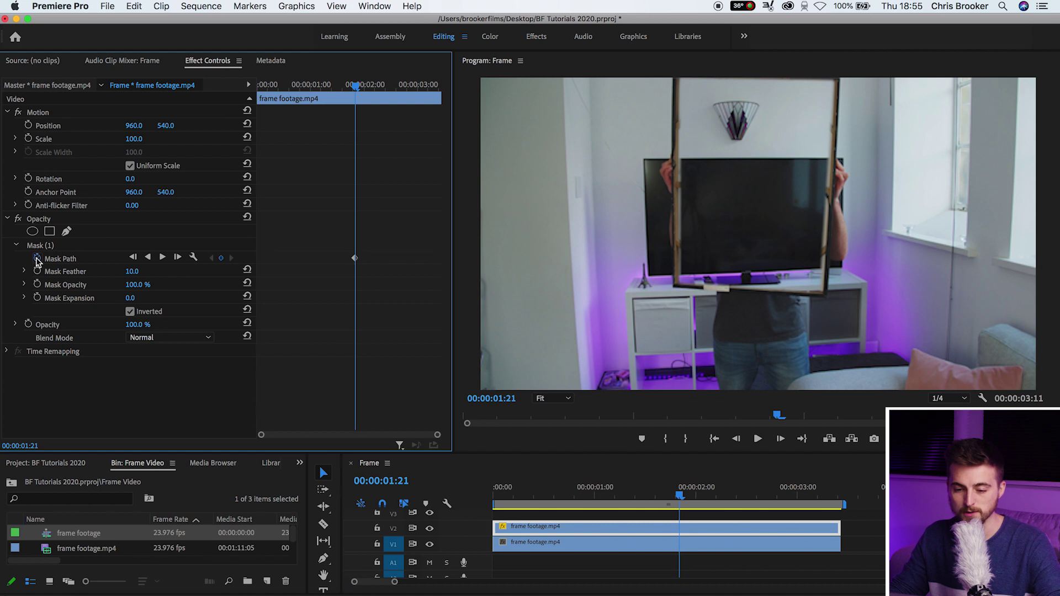
drag(356, 83, 396, 84)
click(47, 248)
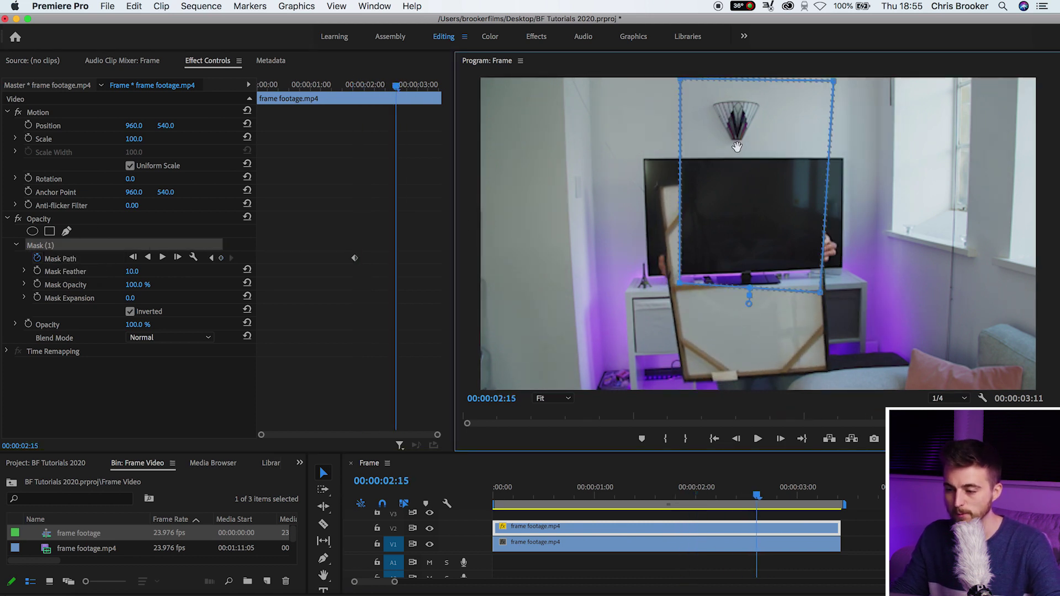
drag(737, 222, 736, 220)
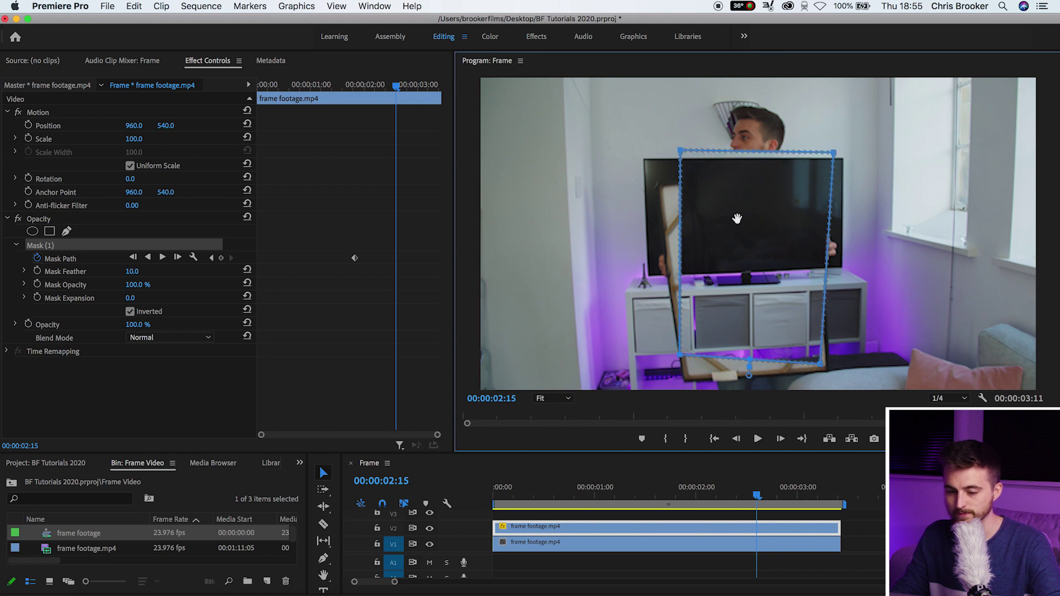
click(562, 538)
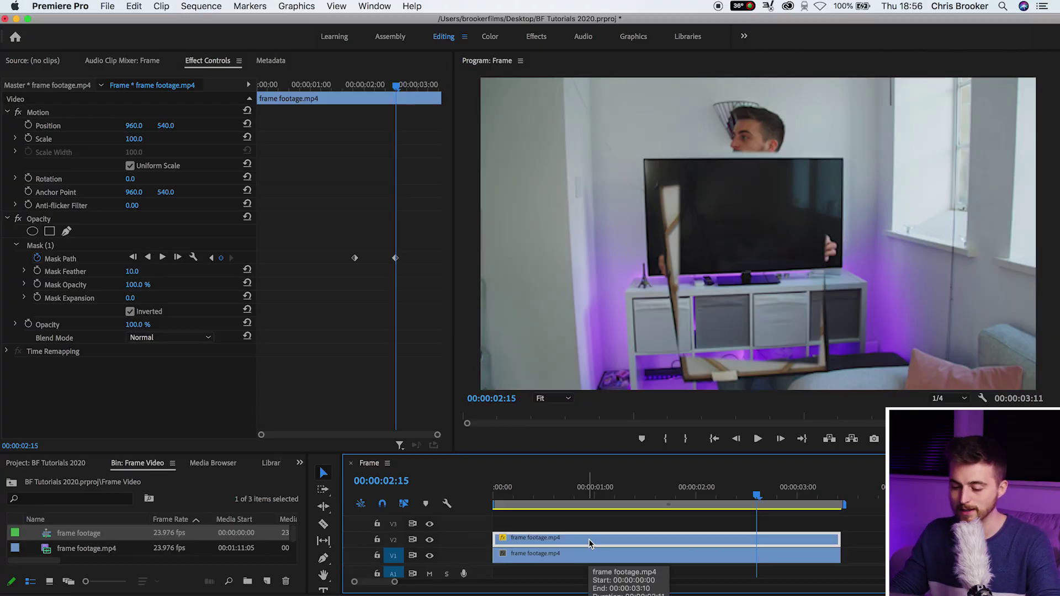
Alt-drag a masked copy of the clip onto V3 and delete Mask (1) from the V2 clip
drag(590, 544, 580, 534)
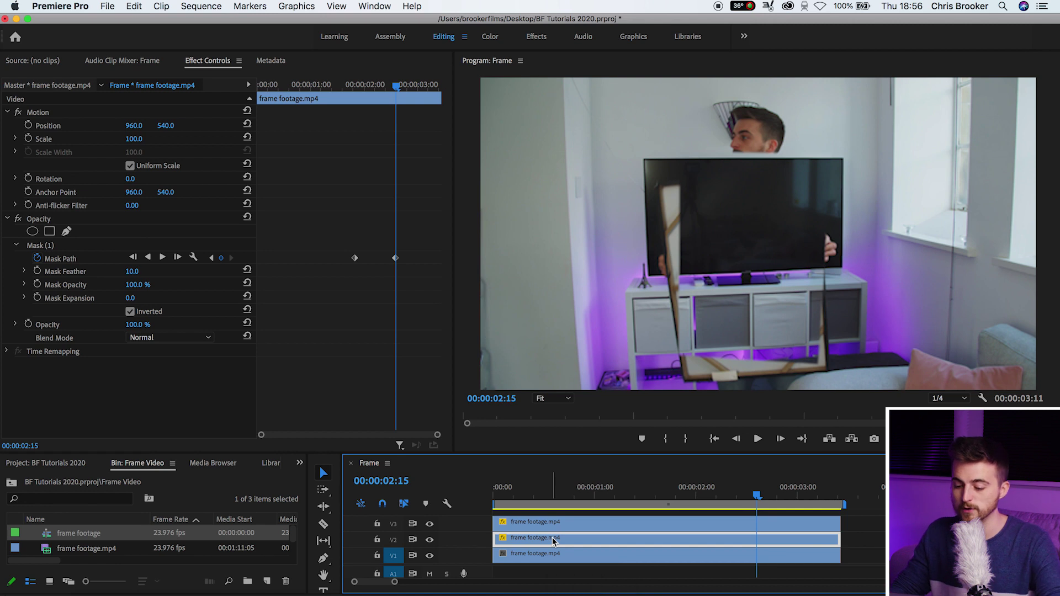
click(48, 246)
key(Delete)
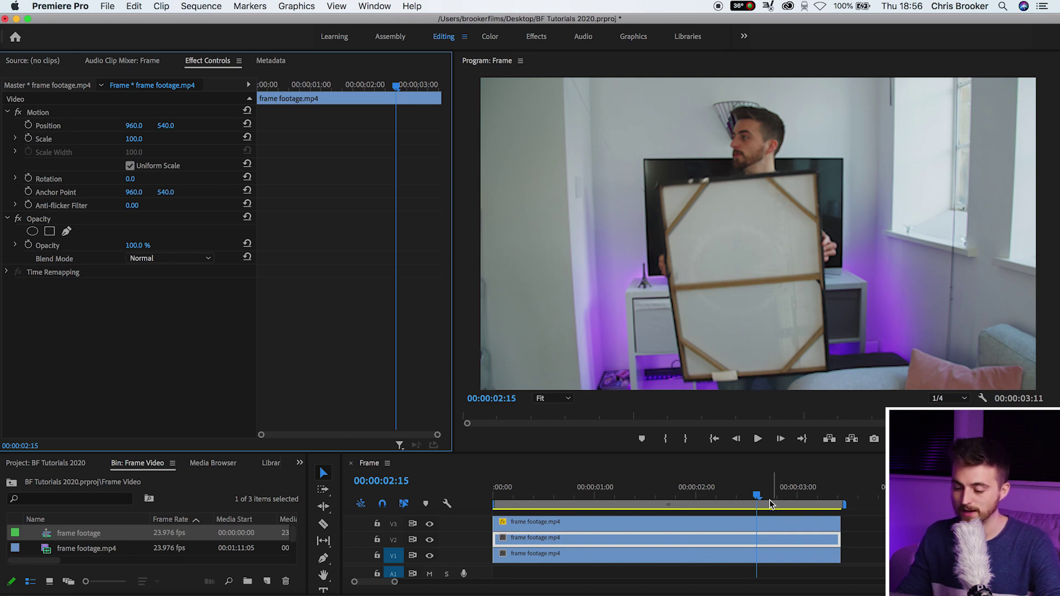
Move the V3 clip's Mask (1) and fit its corners to the tilted canvas
click(740, 523)
click(36, 247)
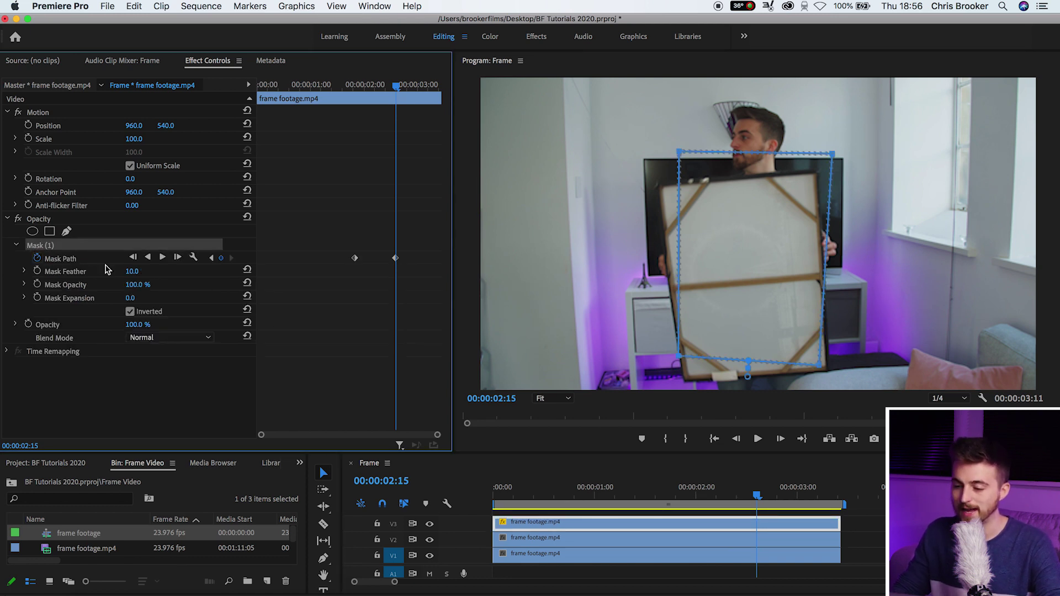
drag(797, 241, 783, 274)
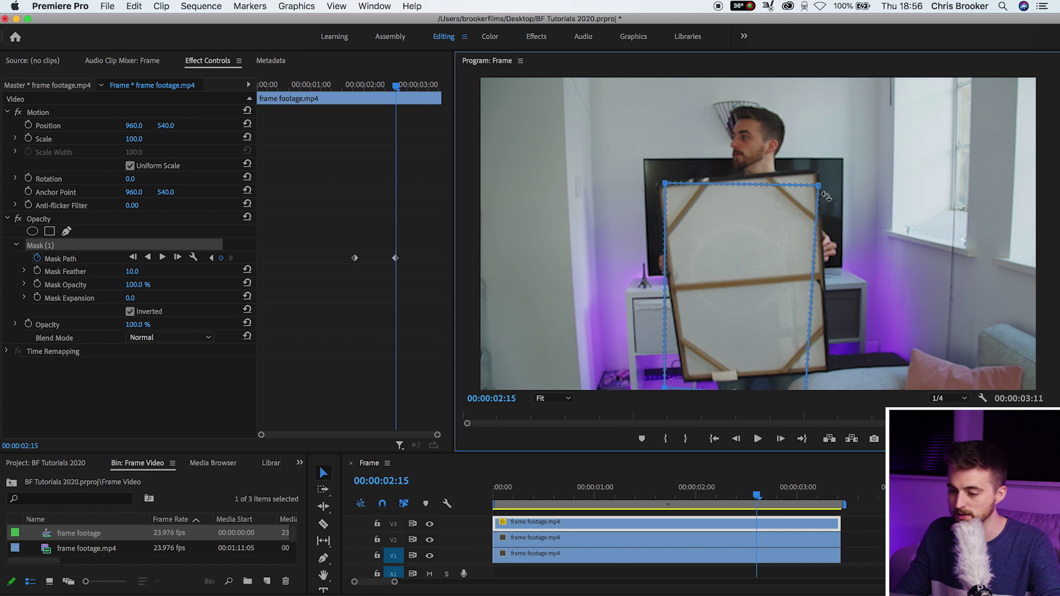
drag(818, 189, 815, 178)
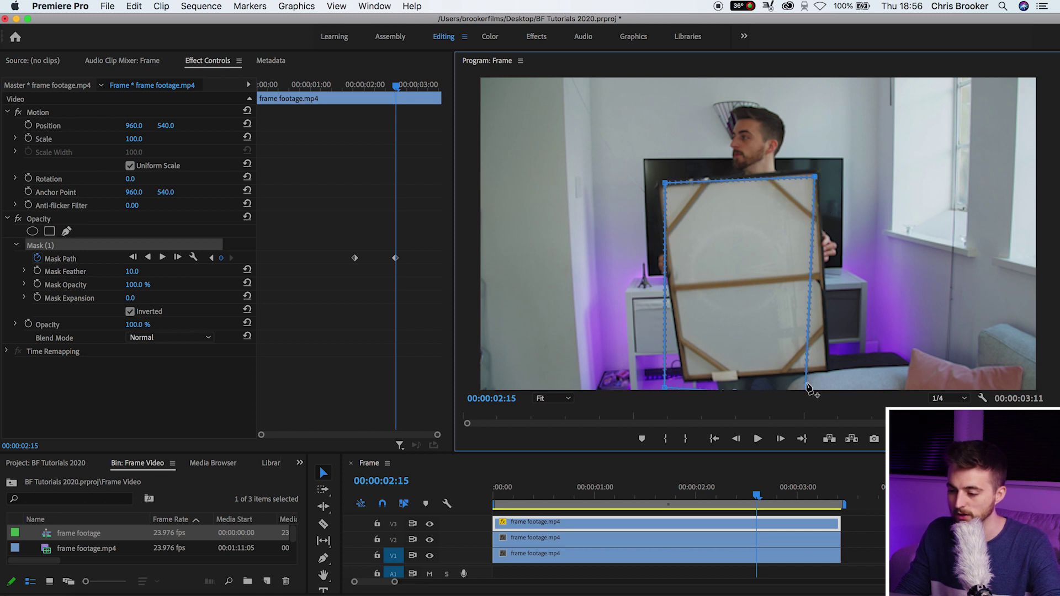
drag(820, 369, 824, 365)
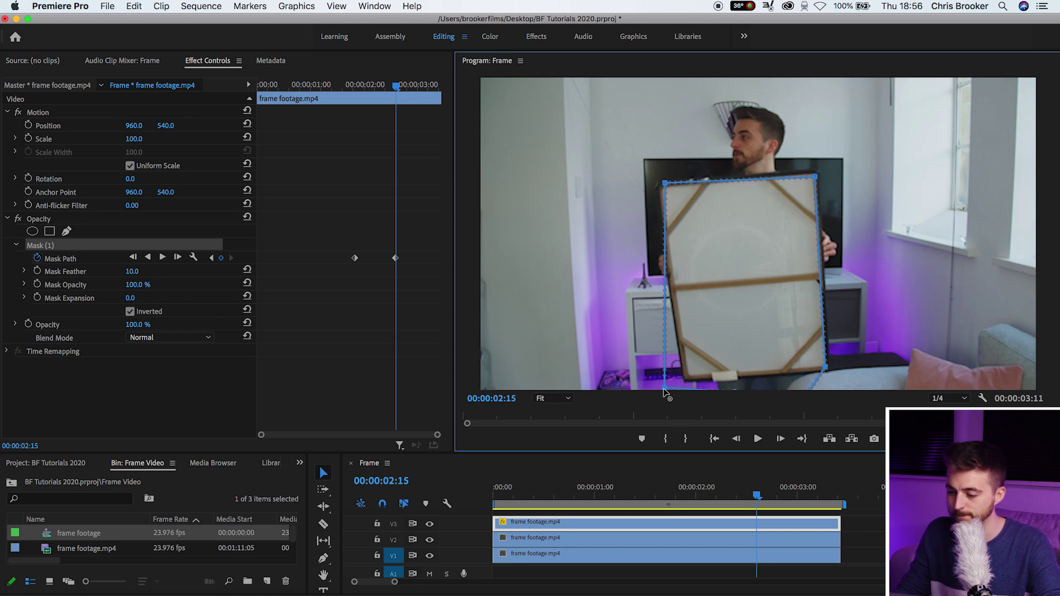
drag(665, 388, 687, 381)
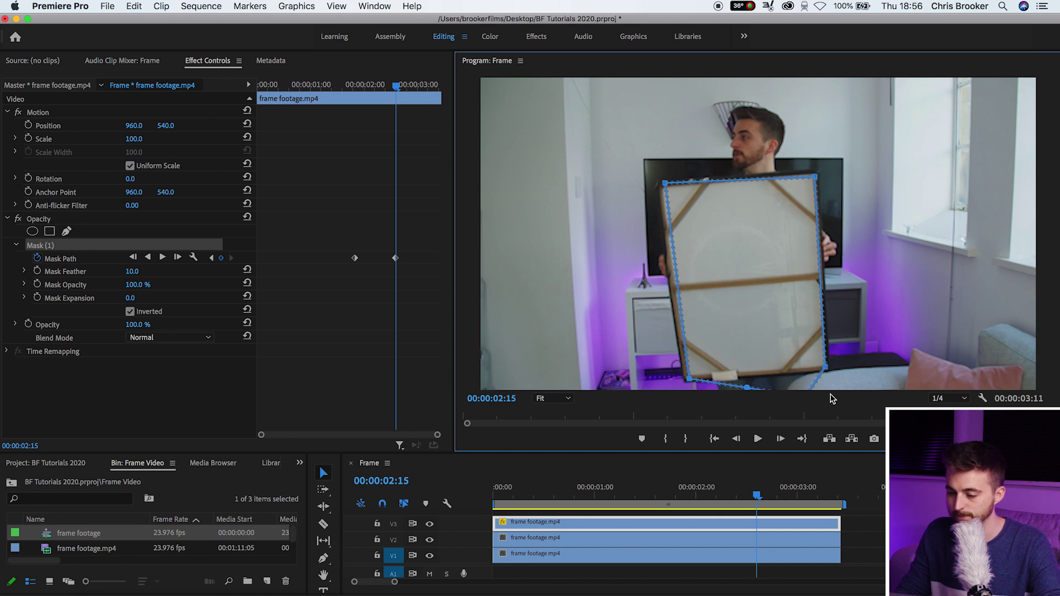
Step back through earlier frames (01:08, 01:01, near start), reshaping the mask to fit the canvas
key(Left)
key(Left)
key(Left)
key(Left)
key(Left)
key(Left)
key(Left)
key(Left)
key(Left)
key(Left)
key(Left)
key(Left)
drag(798, 159, 797, 111)
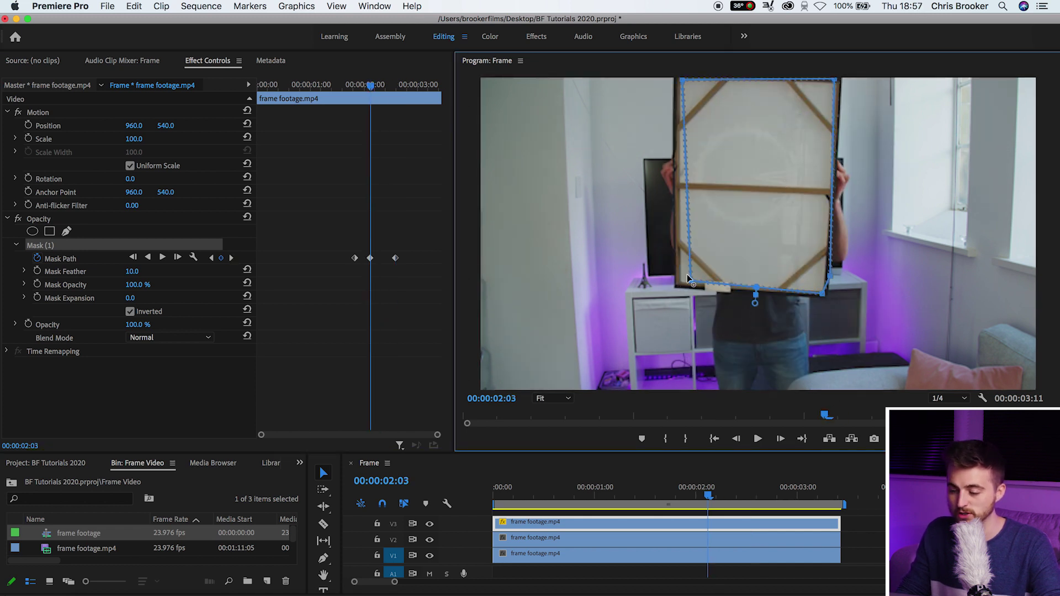
drag(825, 299, 819, 281)
click(334, 86)
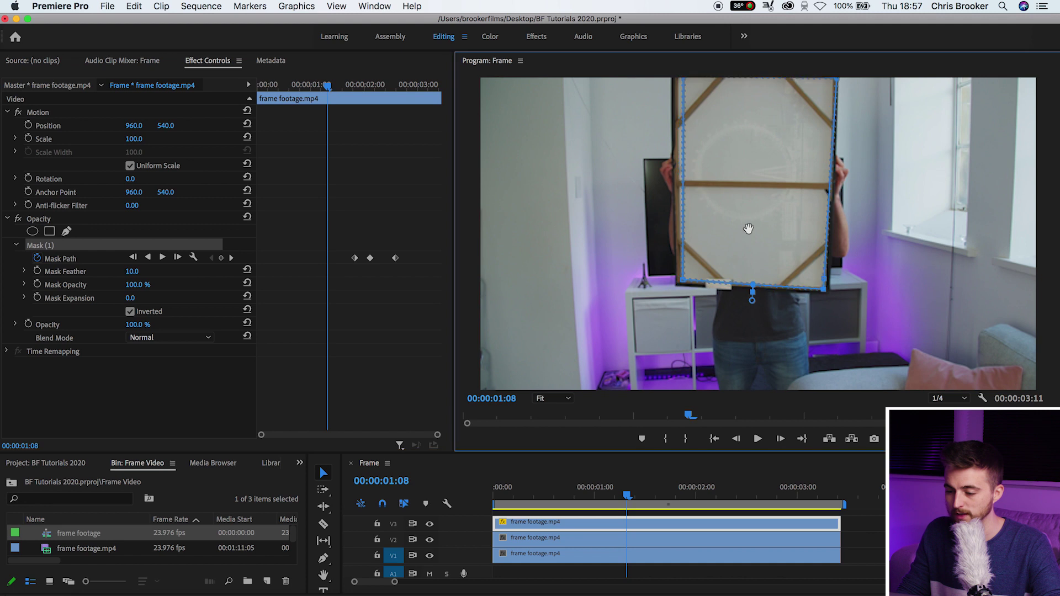
drag(749, 229, 752, 243)
key(Left)
key(Left)
key(Left)
key(Left)
key(Left)
key(Left)
key(Left)
drag(755, 287, 756, 297)
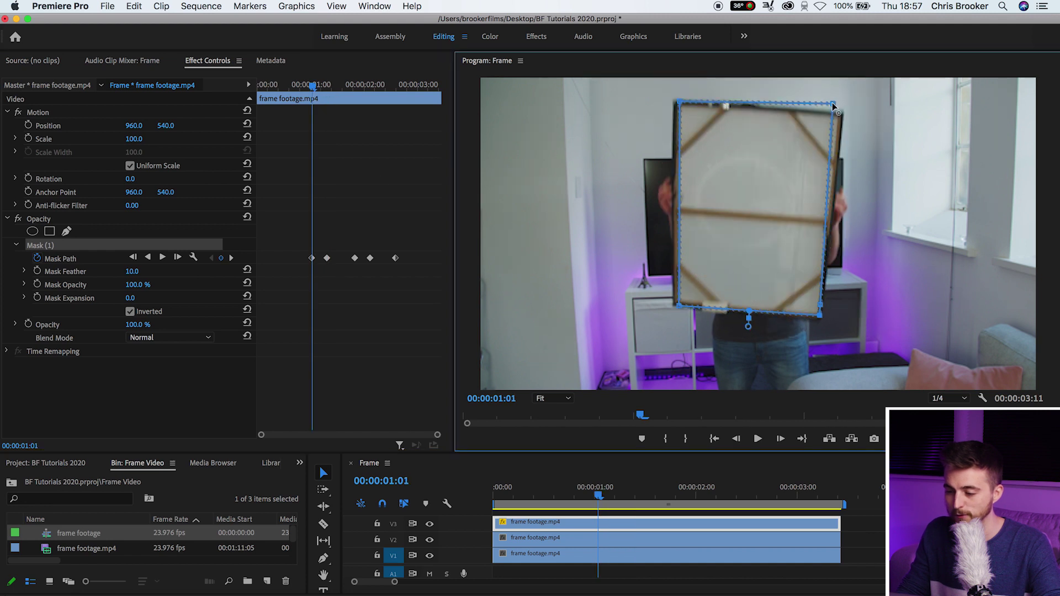
key(Left)
key(Left)
key(Left)
key(Left)
key(Left)
key(Left)
key(Left)
key(Left)
key(Left)
key(Left)
key(Left)
key(Left)
key(Left)
key(Left)
key(Left)
key(Left)
drag(774, 208, 799, 358)
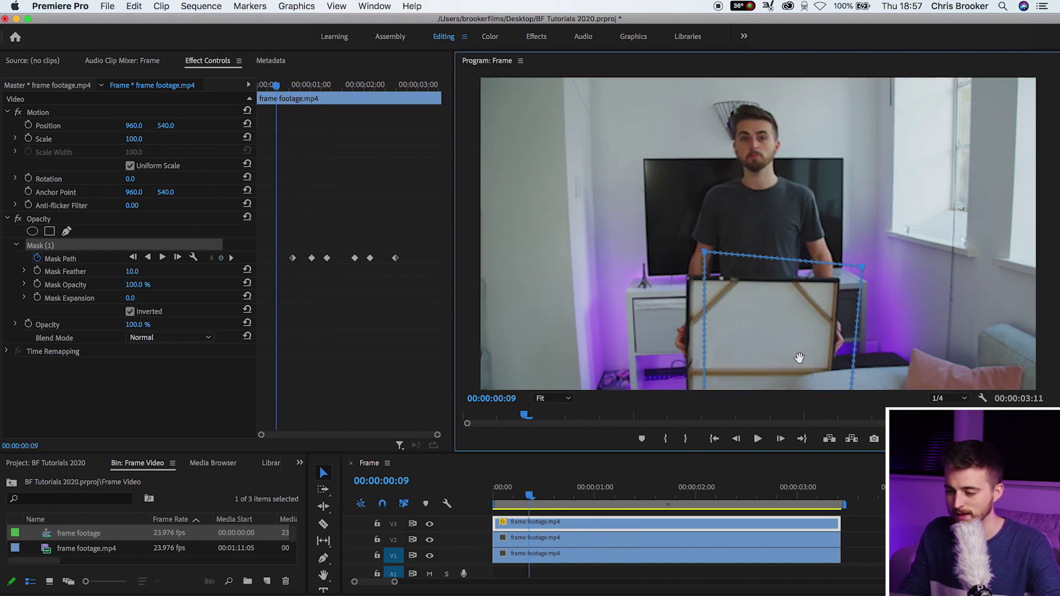
Check the mask at 01:14, move it onto the lowered canvas at 02:10, and check 02:18
click(340, 85)
click(389, 89)
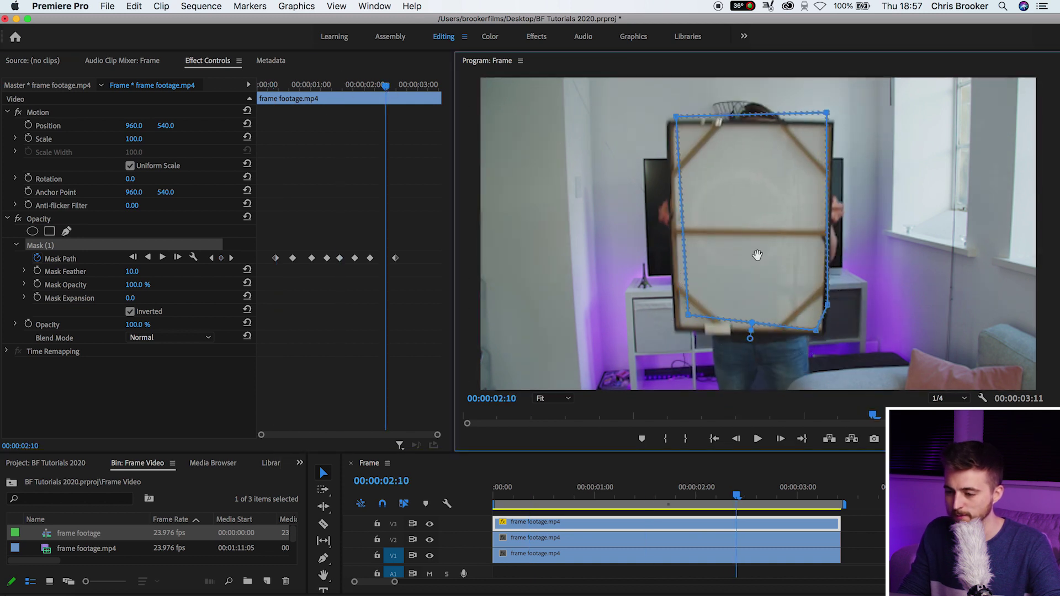
drag(757, 253, 812, 340)
click(403, 85)
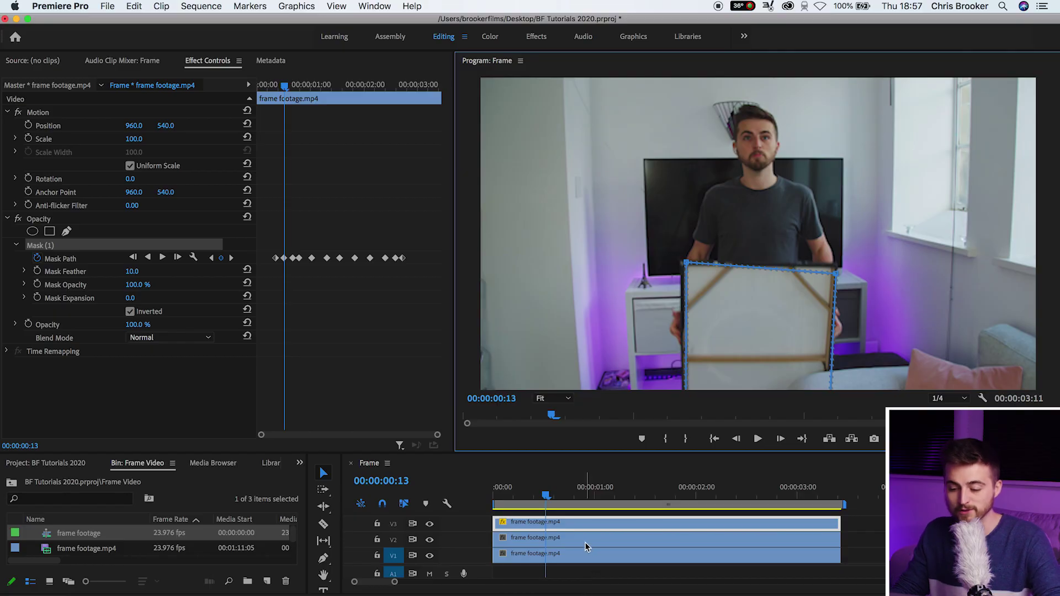
Remove the unmasked V2 clip and play back the see-through frame effect
click(585, 543)
key(Delete)
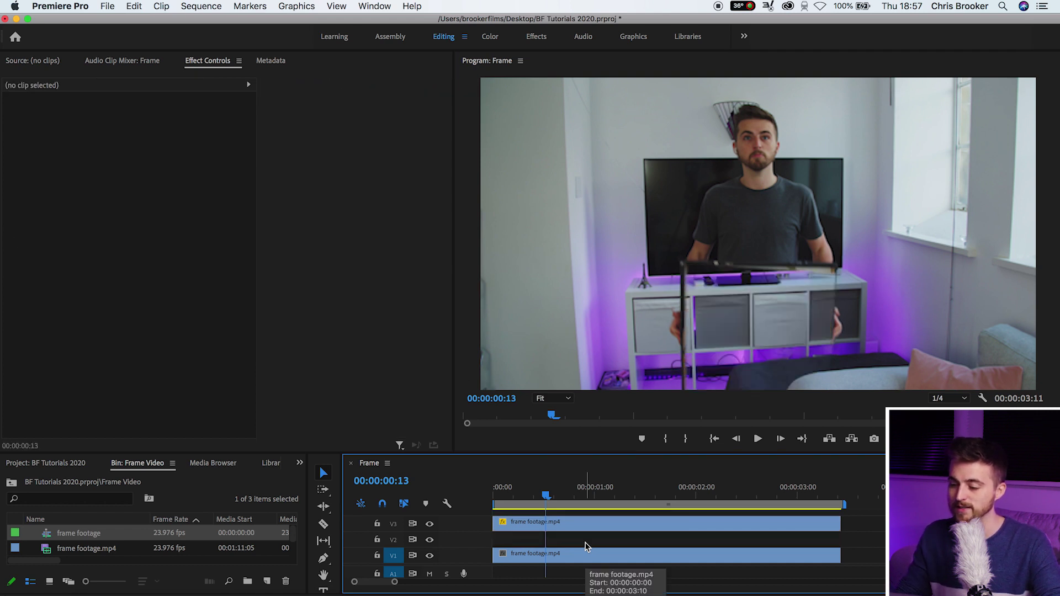
key(space)
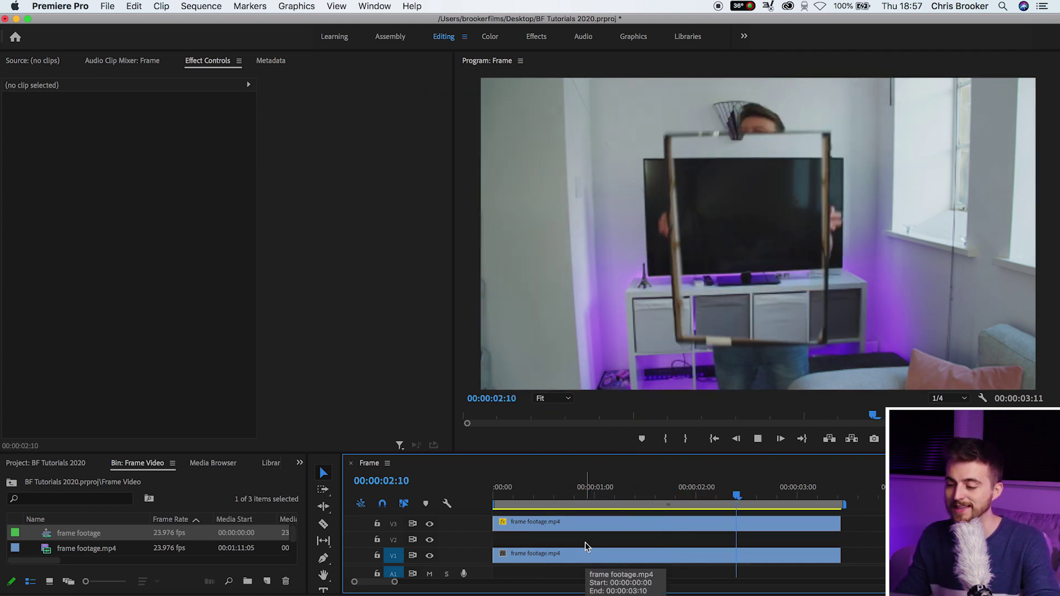
key(space)
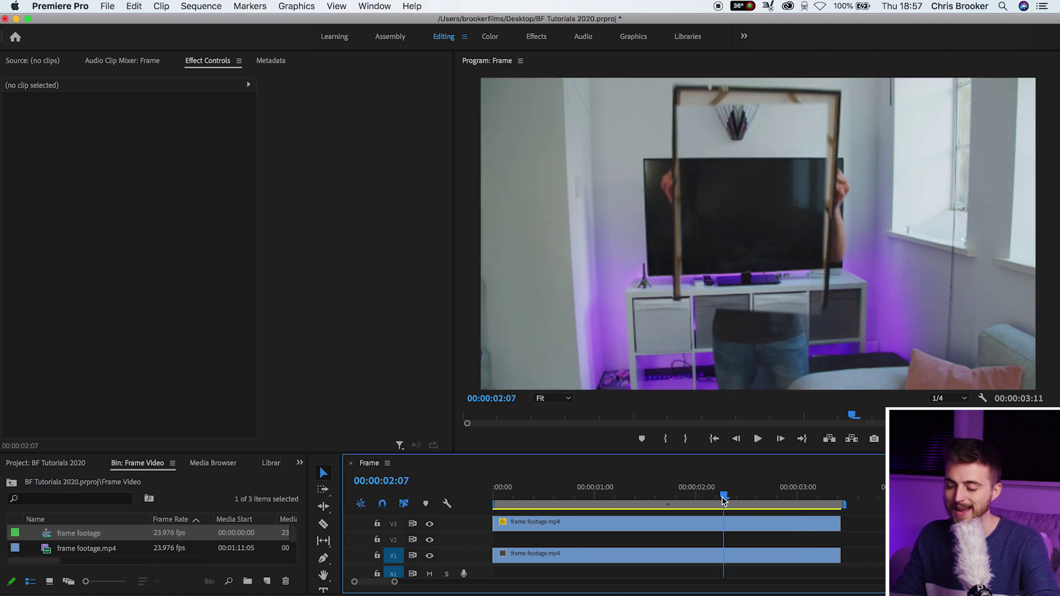